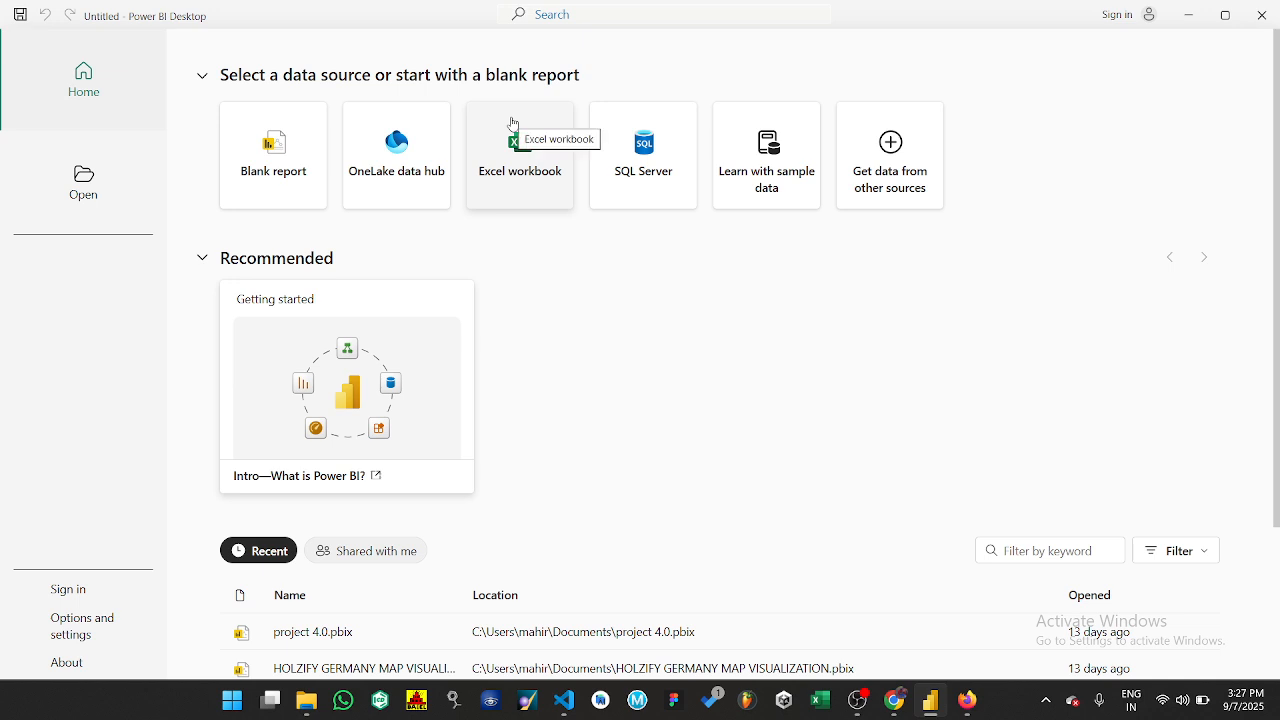
Open a blank report and start importing data from an Excel workbook.
{"action": "left_click", "coordinate": [507, 184]}
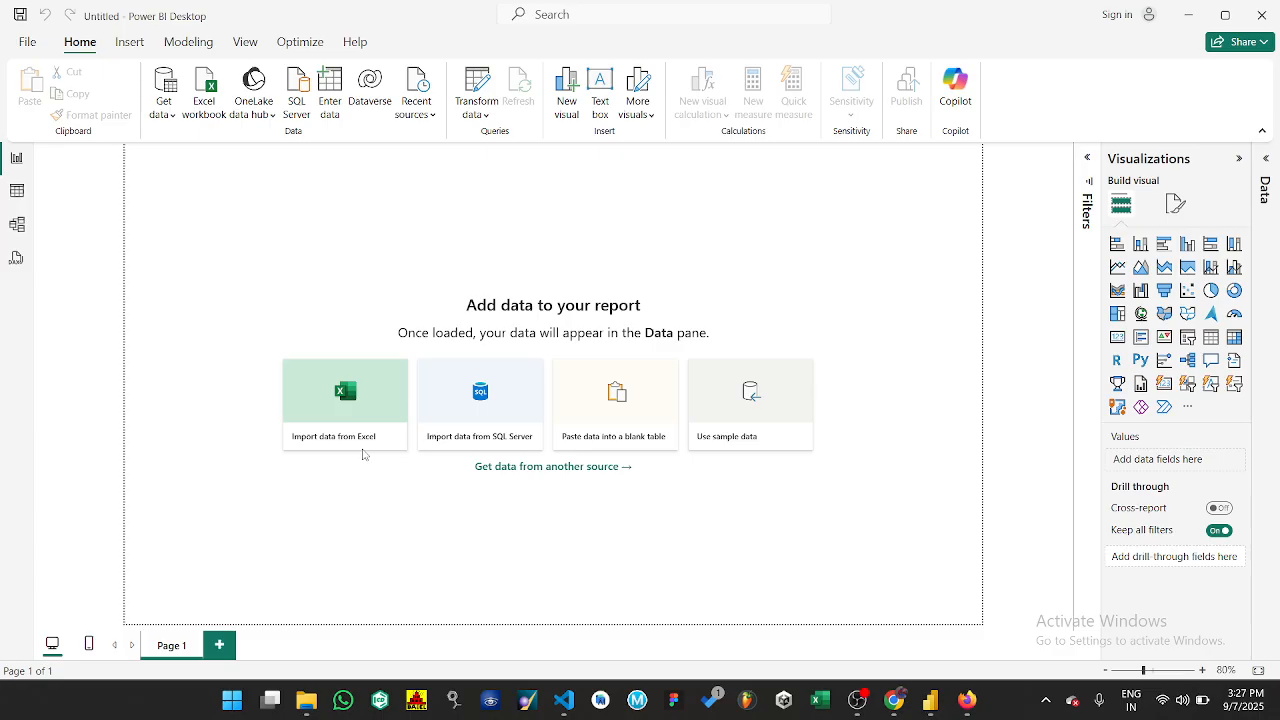
{"action": "left_click", "coordinate": [353, 410]}
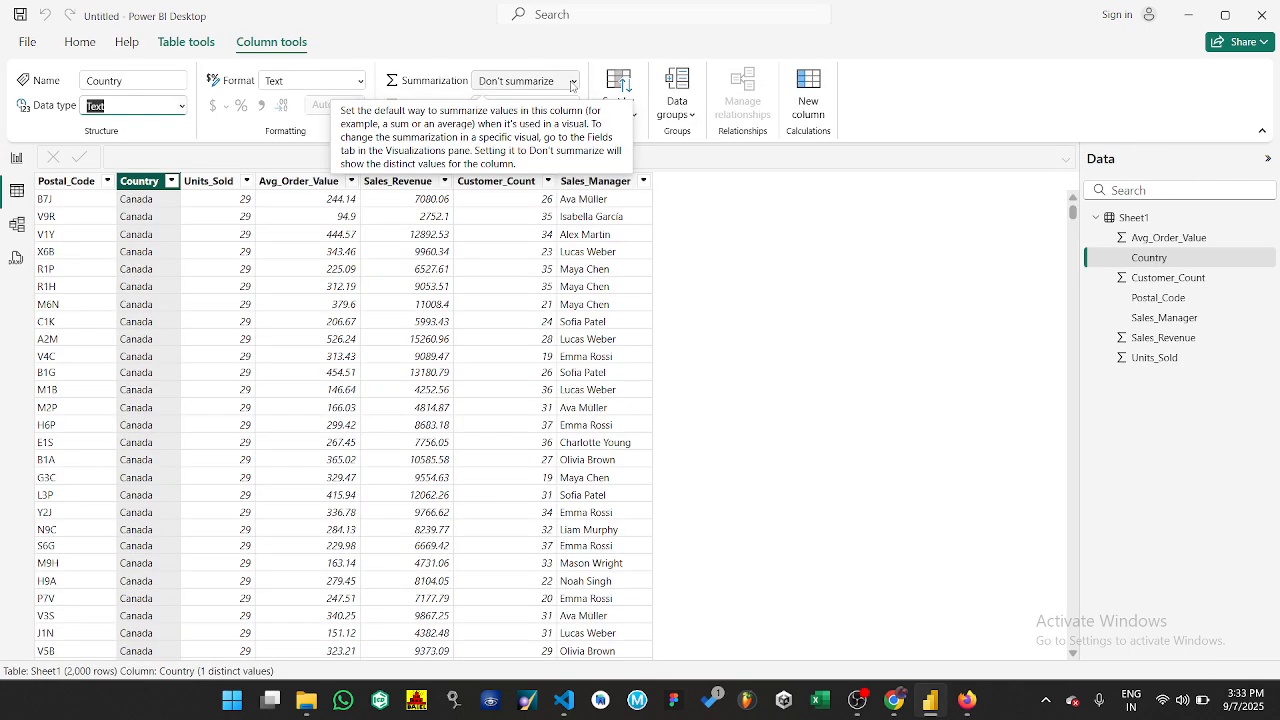
Set the Country column's data category to County and select the Postal_Code column.
{"action": "left_click", "coordinate": [572, 82]}
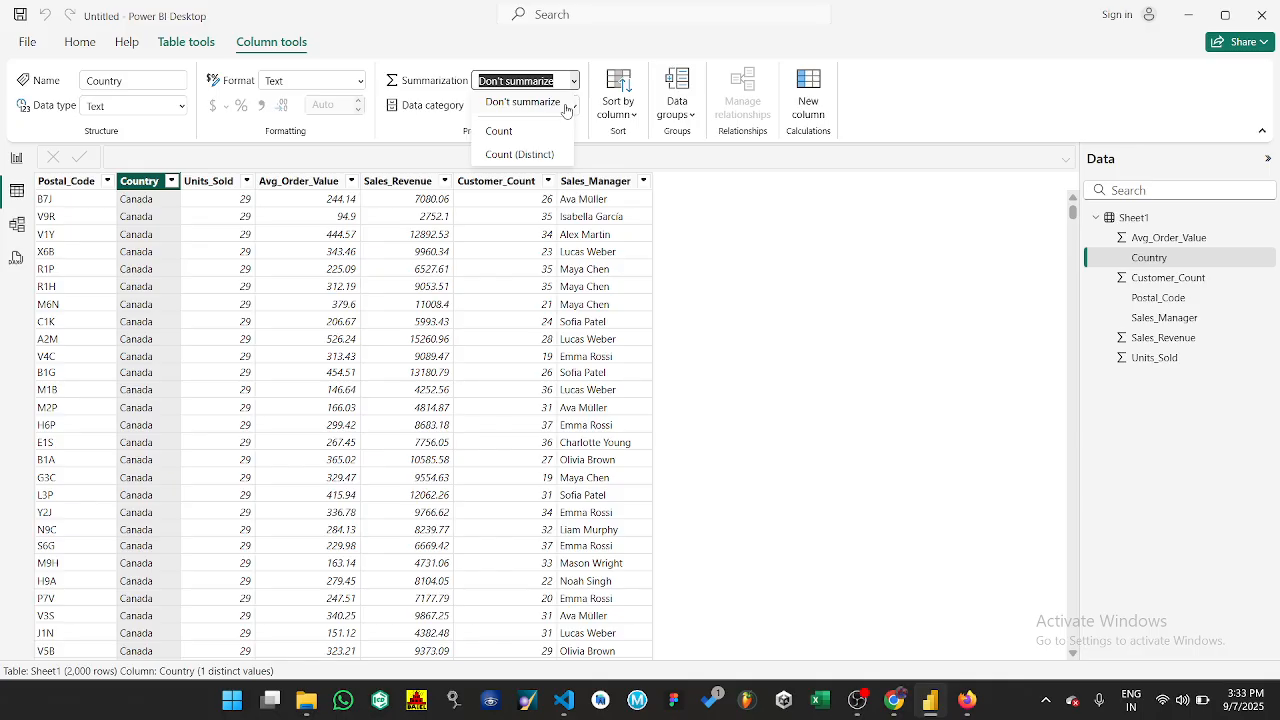
{"action": "left_click", "coordinate": [566, 110]}
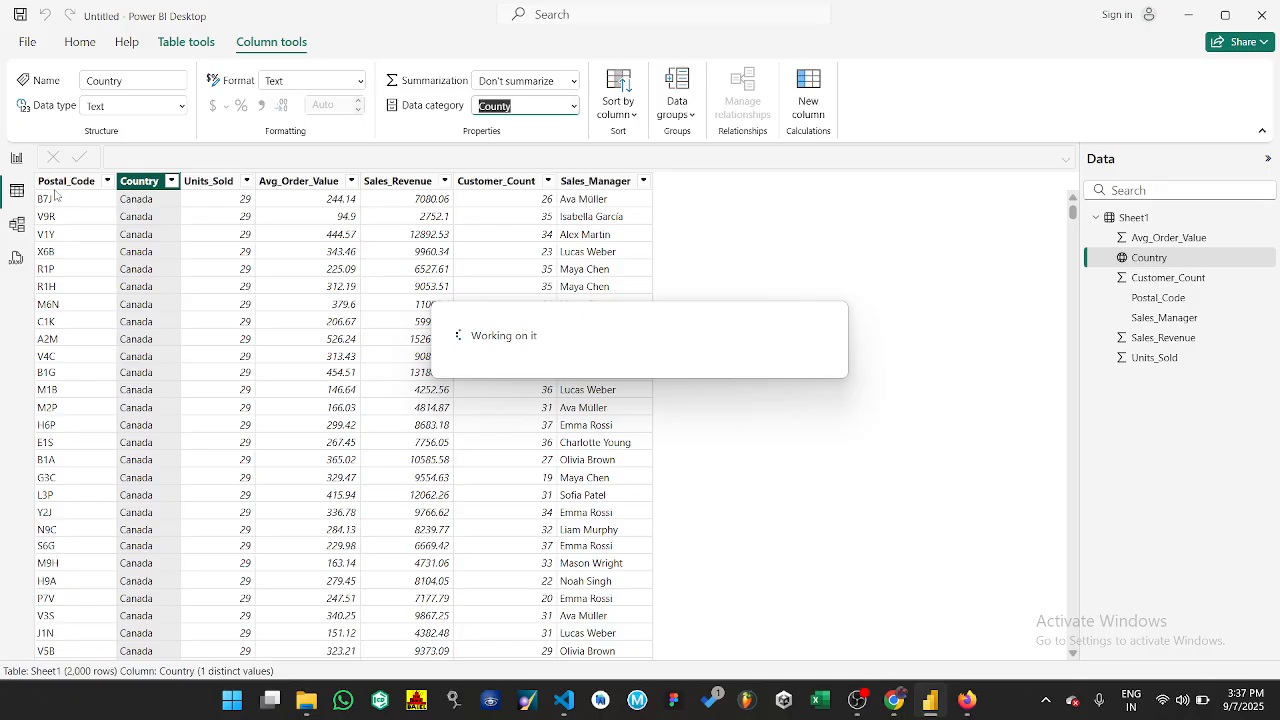
{"action": "left_click", "coordinate": [57, 185]}
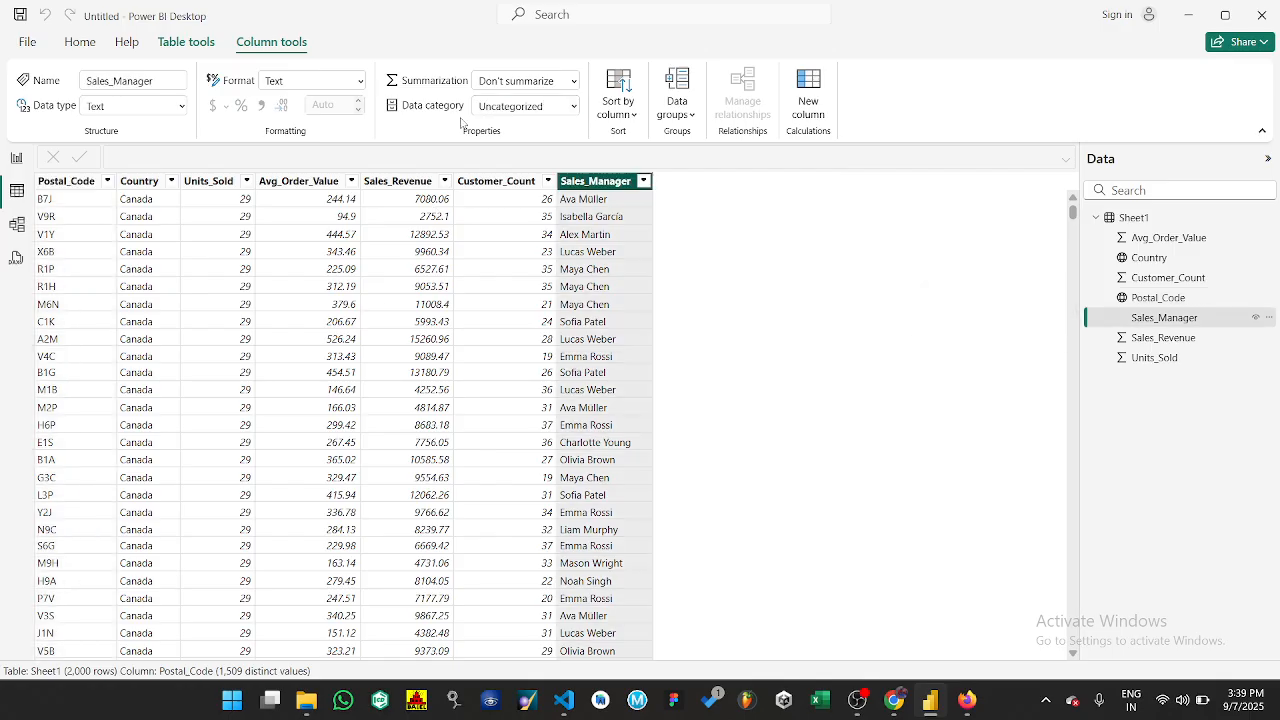
Review the data categories for the Sales_Manager column and keep it as Uncategorized.
{"action": "left_click", "coordinate": [515, 106]}
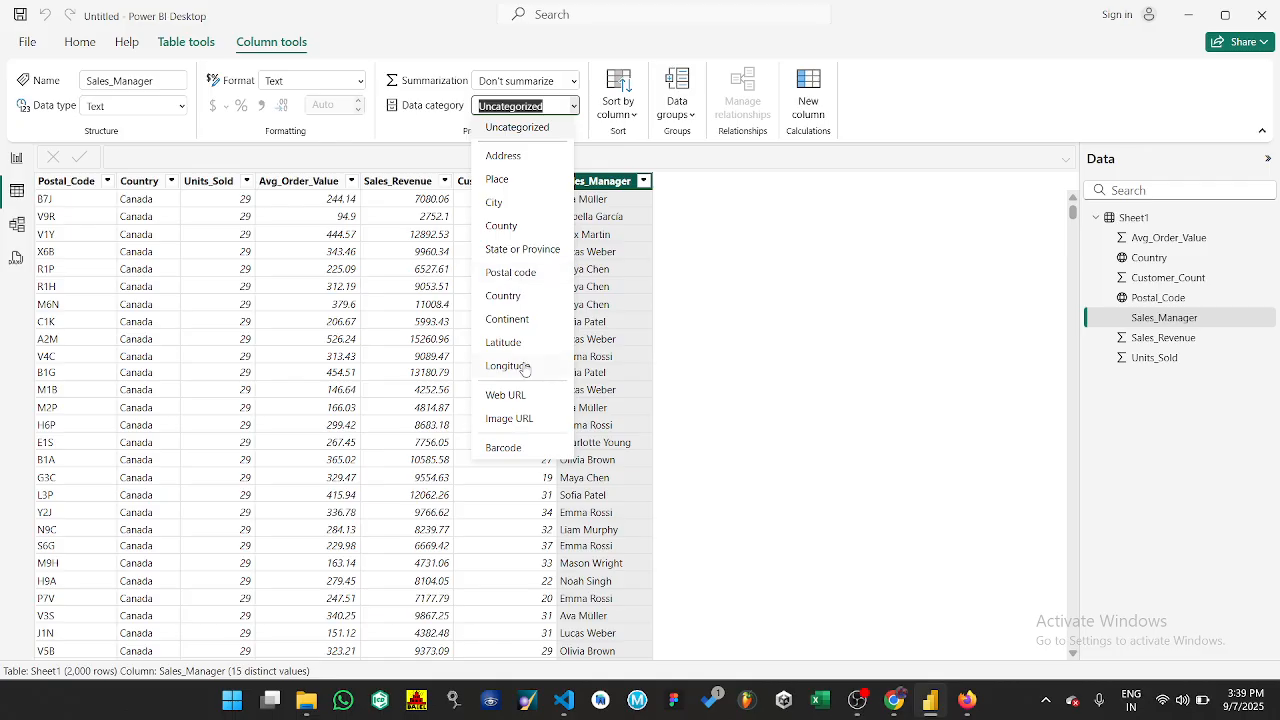
{"action": "scroll", "coordinate": [537, 434], "scroll_direction": "down", "scroll_amount": 2}
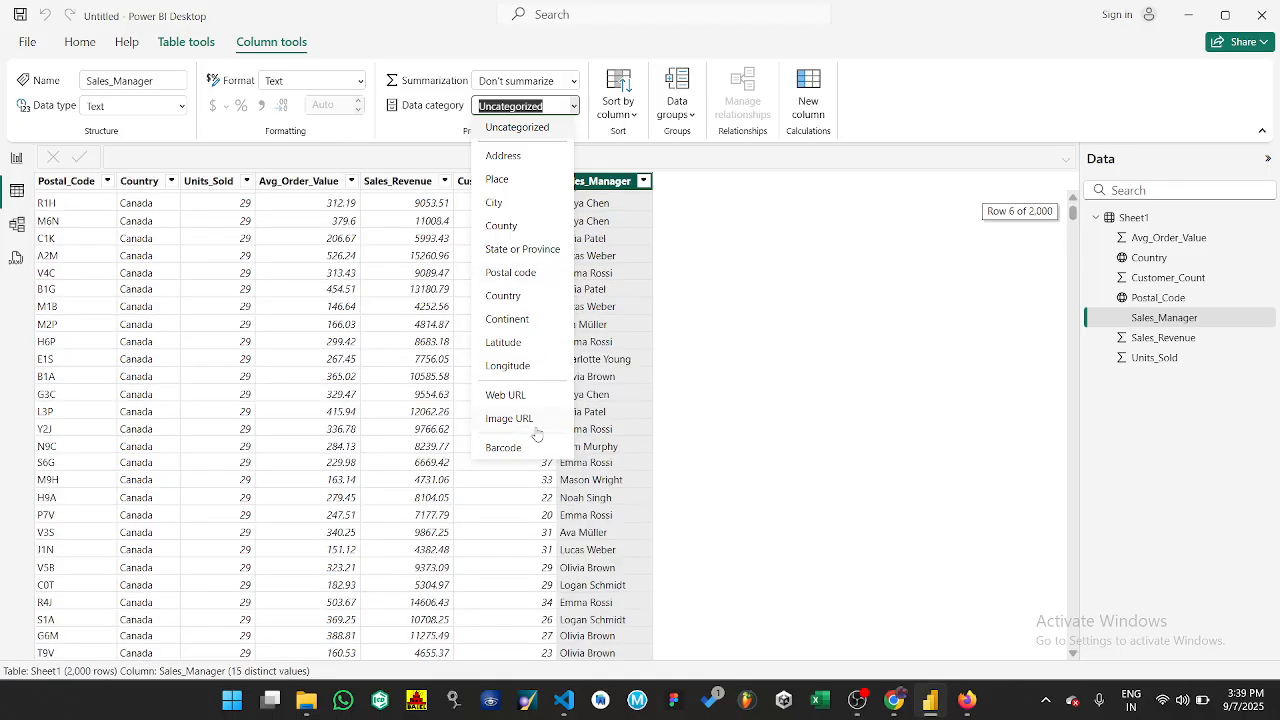
{"action": "left_click", "coordinate": [513, 140]}
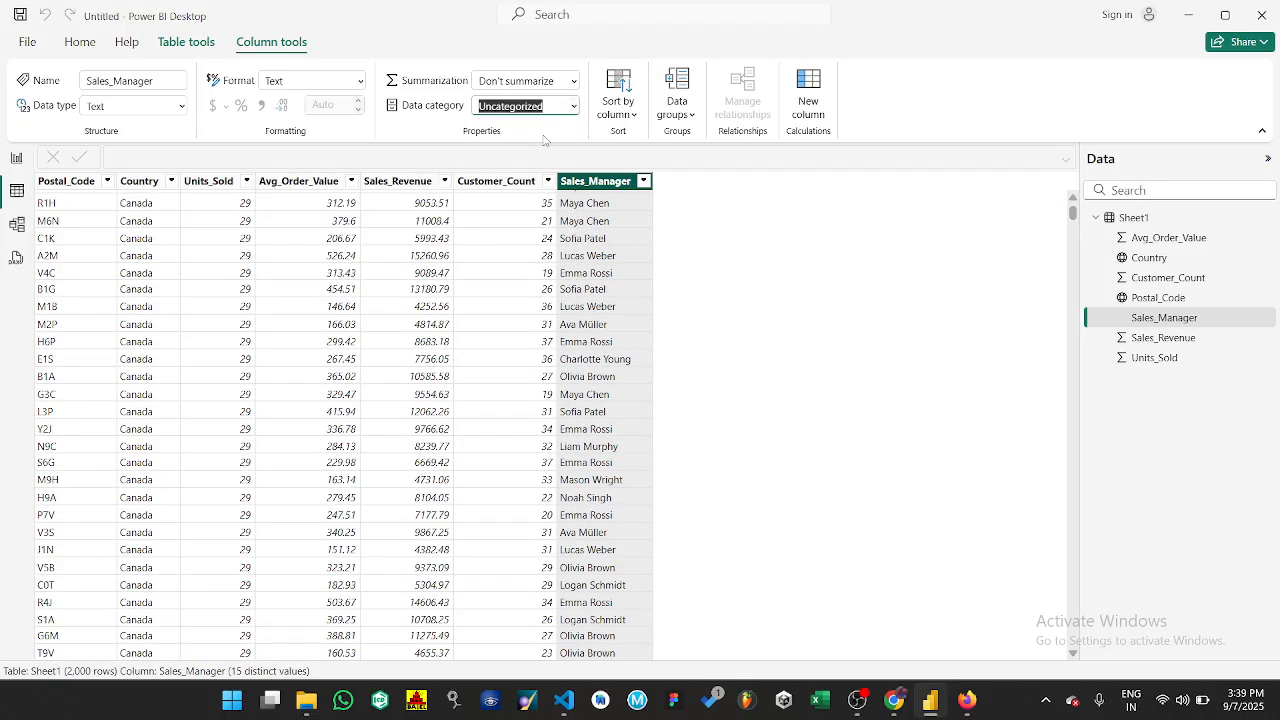
{"action": "scroll", "coordinate": [435, 190], "scroll_direction": "up", "scroll_amount": 2}
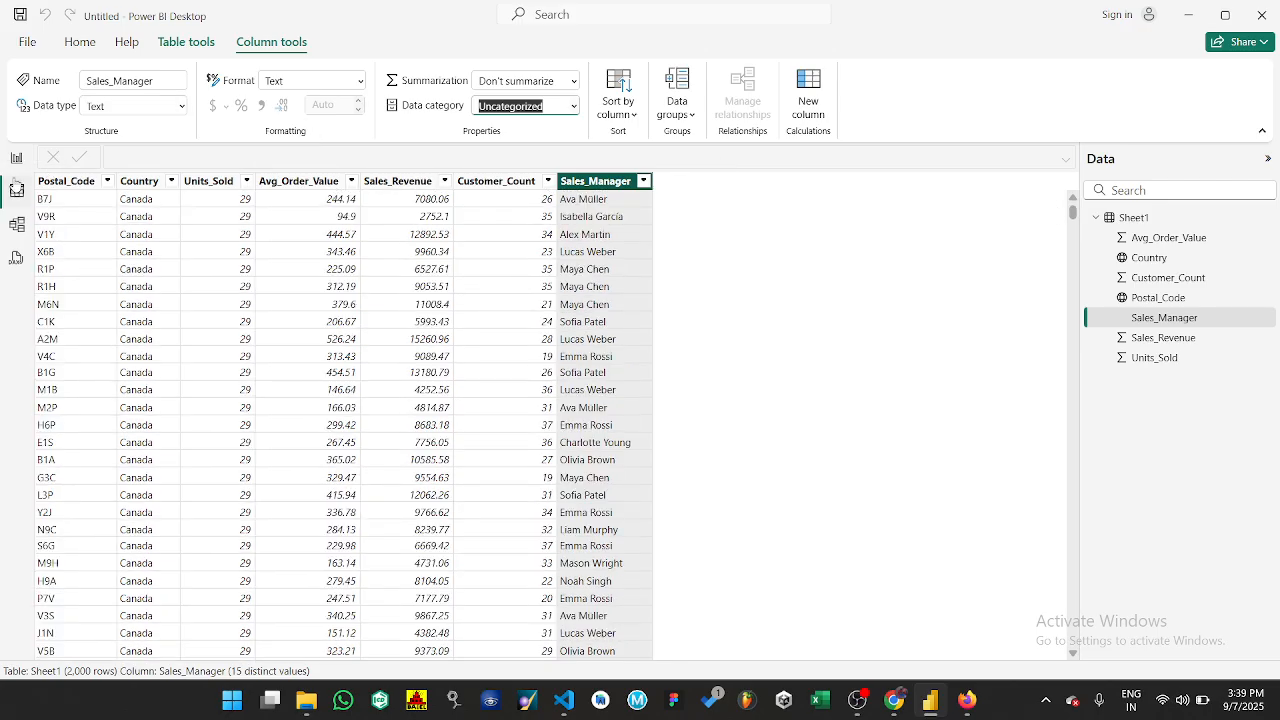
Add a card visual to the report page that shows the count of Sales_Manager.
{"action": "left_click", "coordinate": [16, 157]}
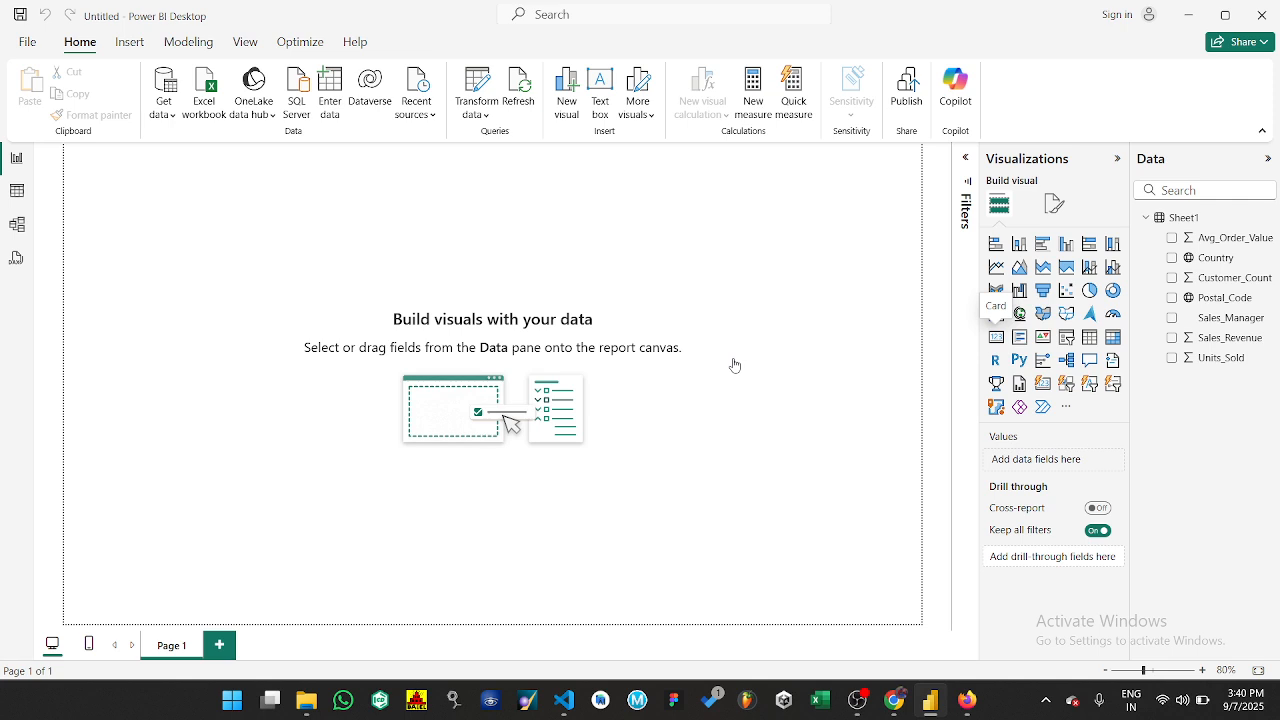
{"action": "left_click", "coordinate": [996, 337]}
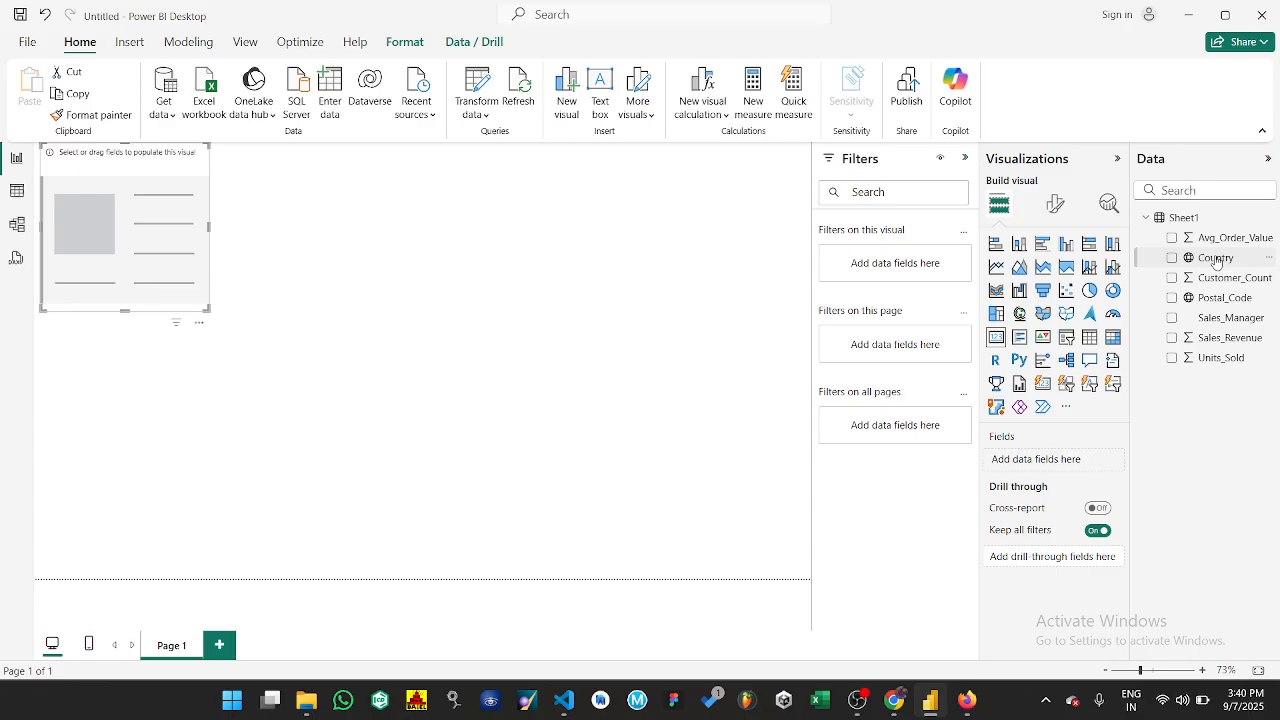
{"action": "left_click_drag", "start_coordinate": [1228, 317], "coordinate": [1060, 460]}
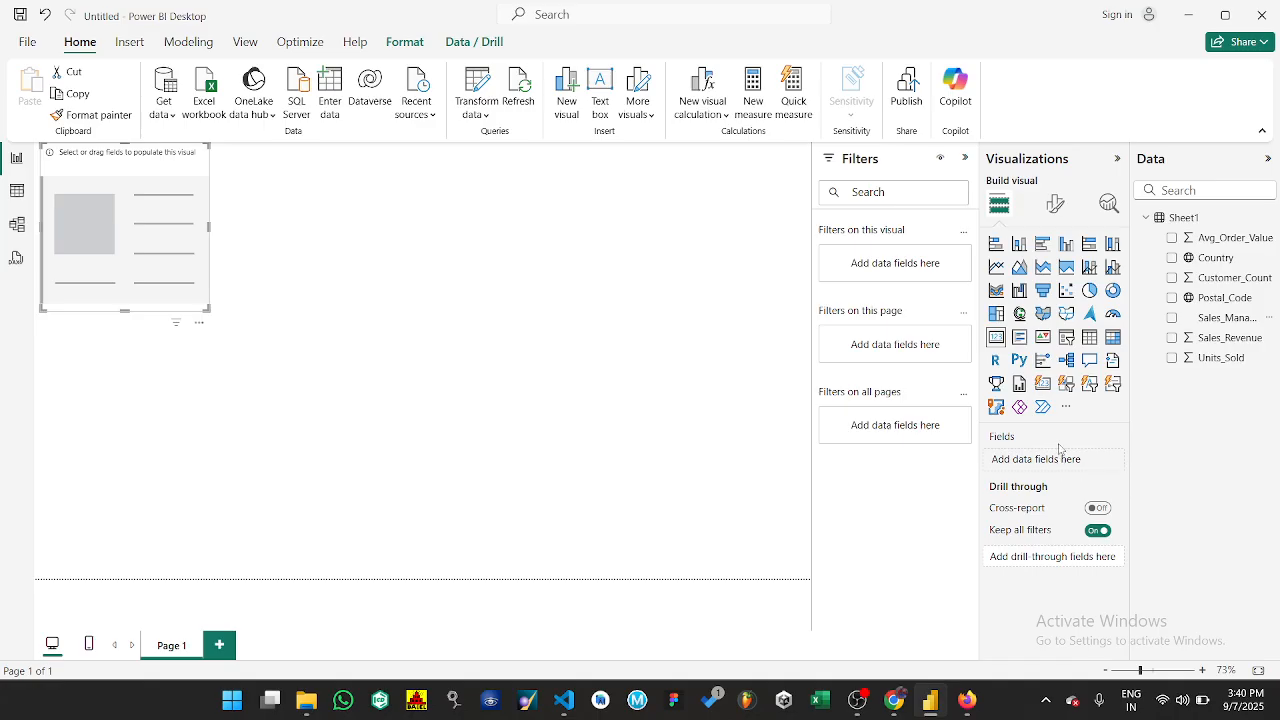
{"action": "left_click_drag", "start_coordinate": [1060, 449], "coordinate": [1058, 458]}
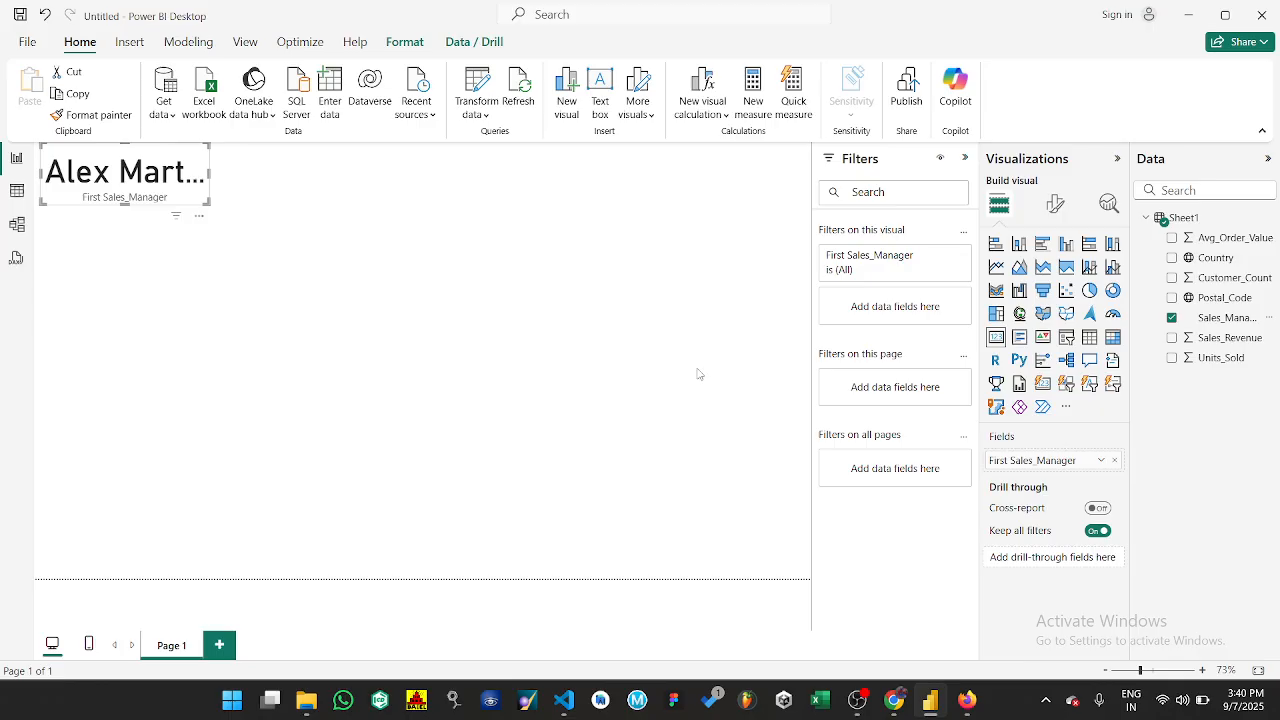
{"action": "left_click", "coordinate": [1103, 462]}
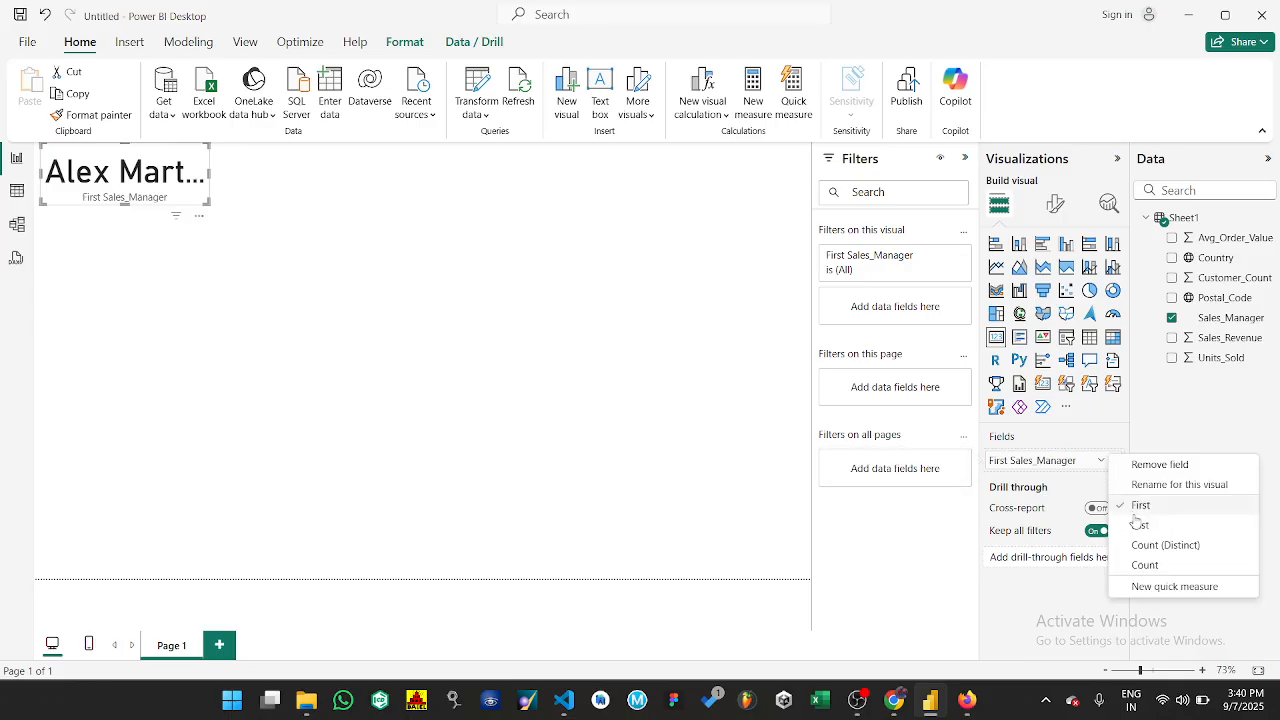
{"action": "left_click", "coordinate": [1160, 566]}
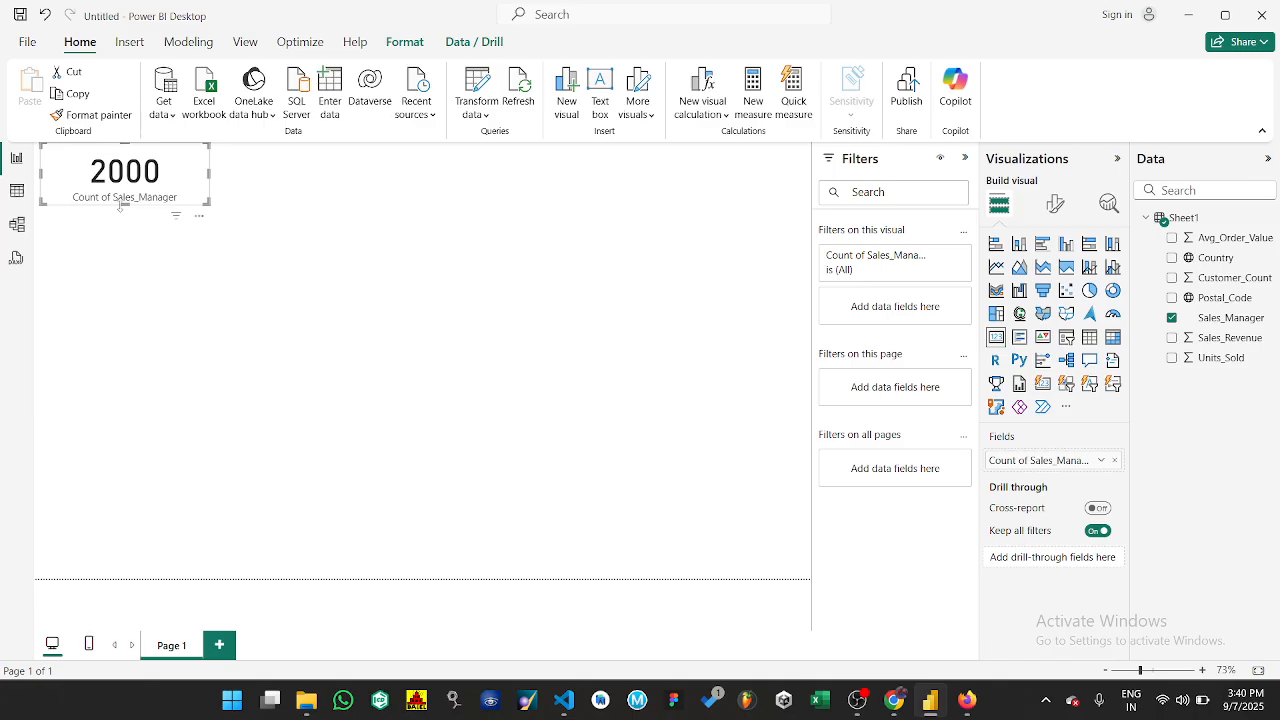
Duplicate the sales manager card, place the copy beside it, and replace the copy's field with Sales_Revenue.
{"action": "left_click_drag", "start_coordinate": [124, 205], "coordinate": [121, 206]}
{"action": "key", "text": "ctrl+c"}
{"action": "key", "text": "ctrl+v"}
{"action": "left_click_drag", "start_coordinate": [155, 199], "coordinate": [226, 191]}
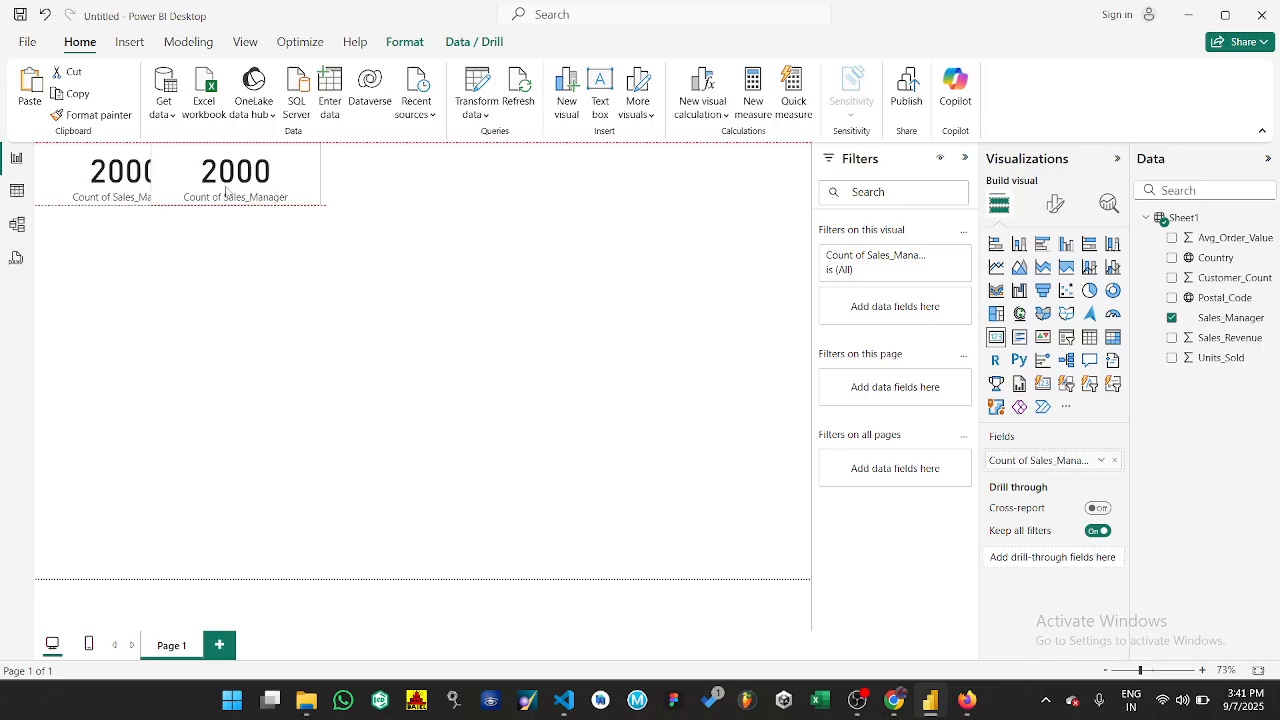
{"action": "left_click_drag", "start_coordinate": [226, 191], "coordinate": [266, 191]}
{"action": "left_click_drag", "start_coordinate": [1192, 341], "coordinate": [1056, 458]}
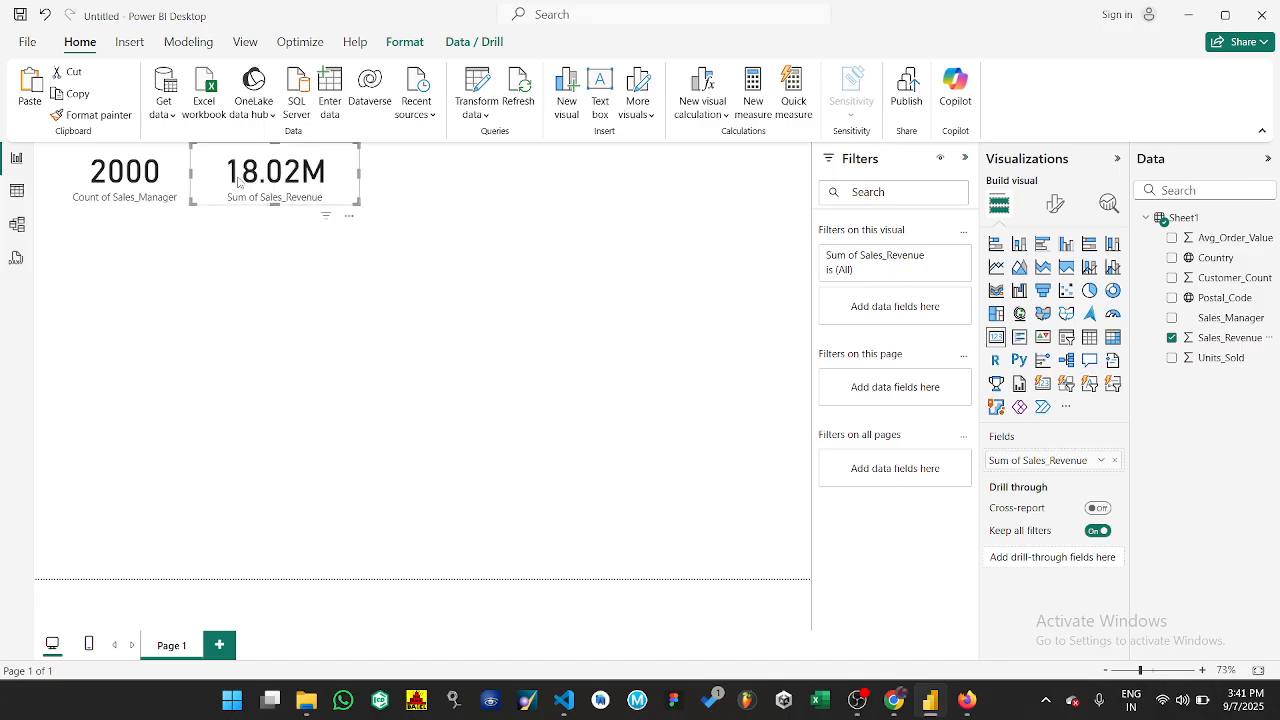
{"action": "key", "text": "super+shift+s"}
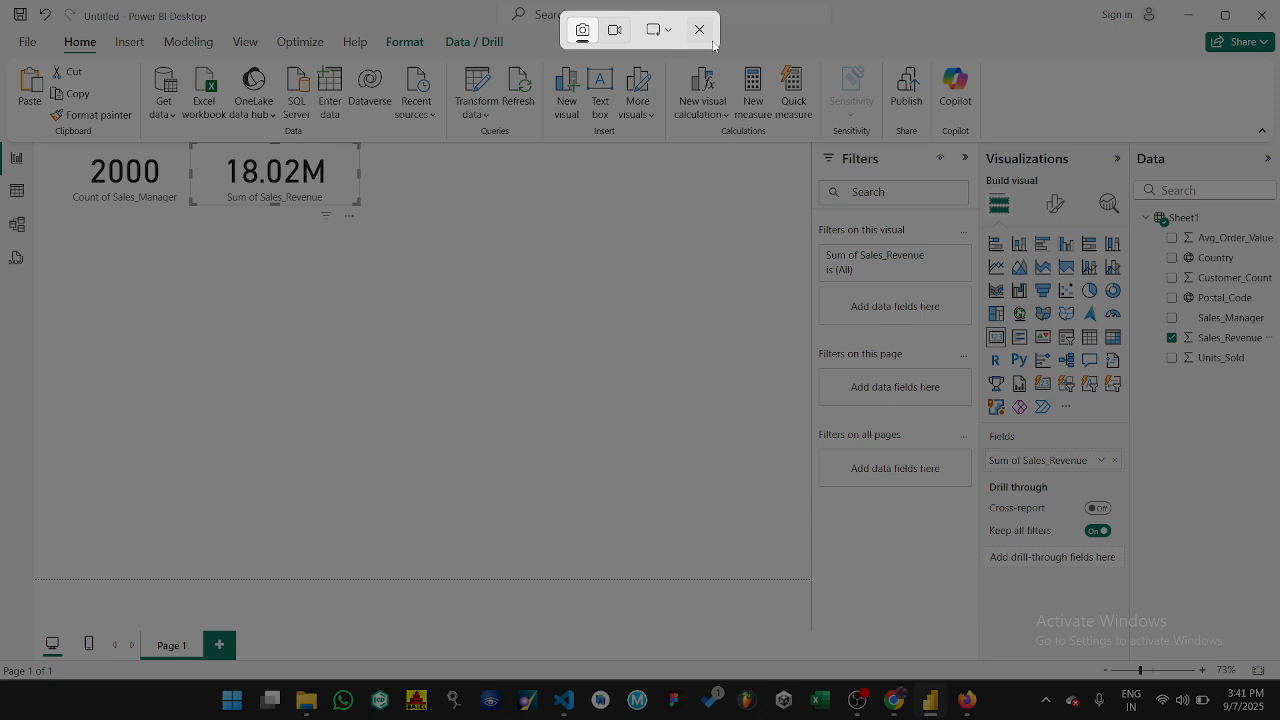
{"action": "left_click", "coordinate": [708, 38]}
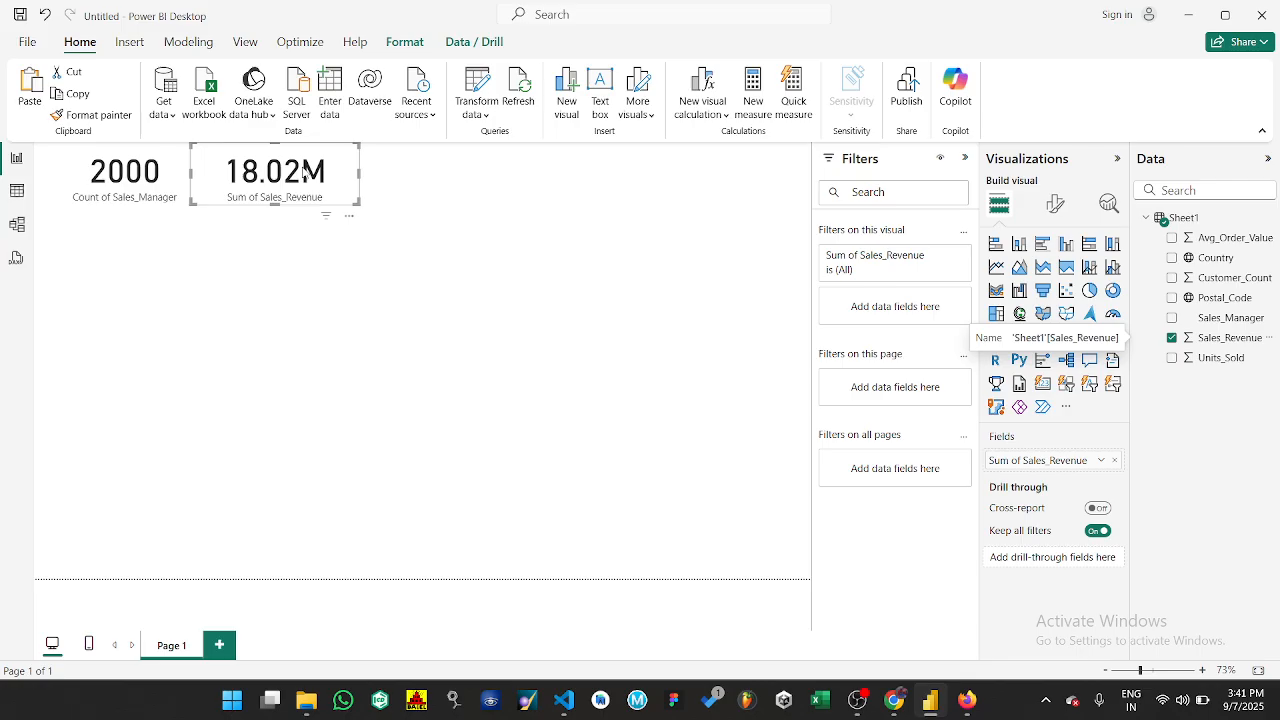
Paste another card beside the revenue card and replace its field with Units_Sold.
{"action": "key", "text": "ctrl+v"}
{"action": "left_click_drag", "start_coordinate": [1221, 357], "coordinate": [1084, 468]}
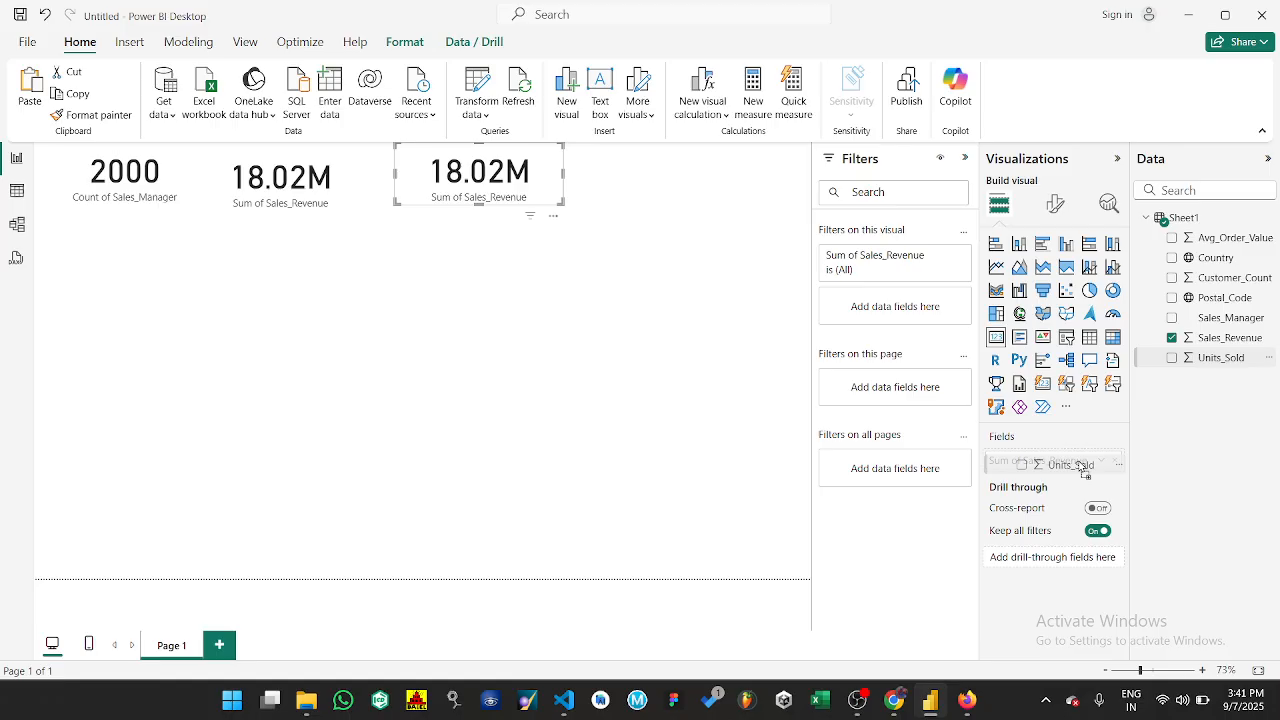
{"action": "left_click_drag", "start_coordinate": [1084, 468], "coordinate": [1084, 466]}
{"action": "key", "text": "super+shift+s"}
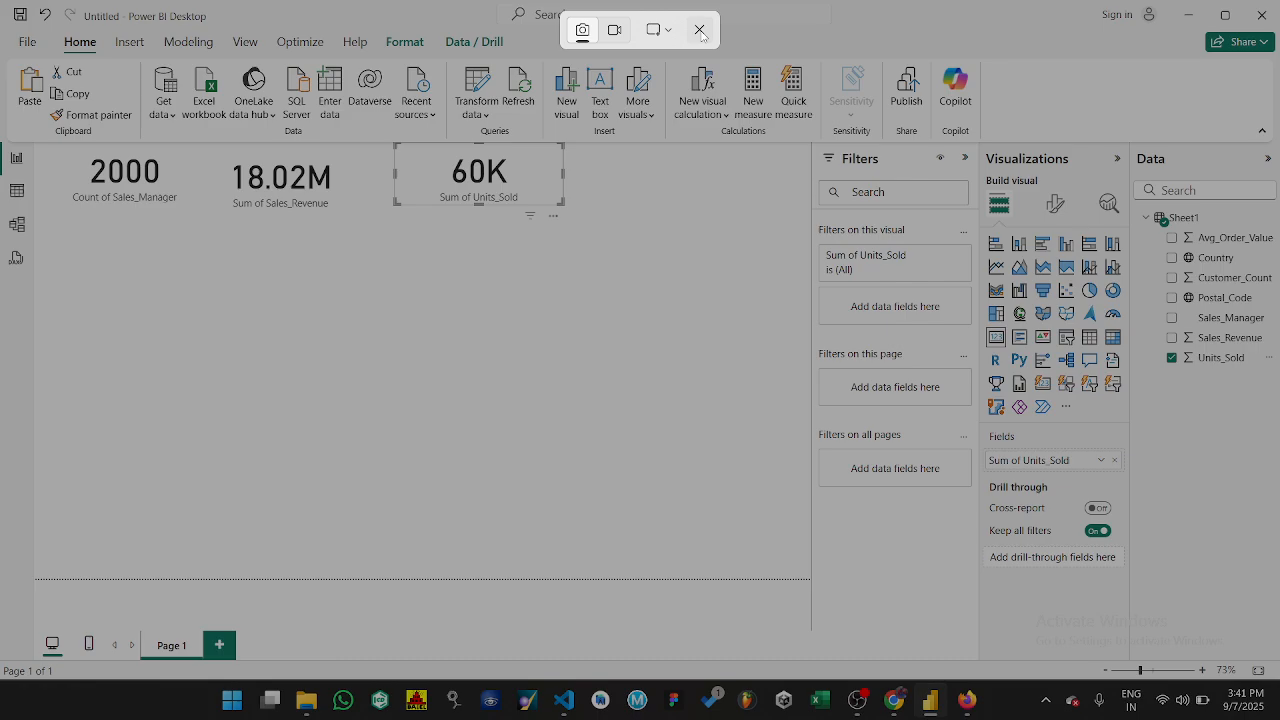
{"action": "left_click", "coordinate": [700, 30]}
{"action": "key", "text": "super+shift+s"}
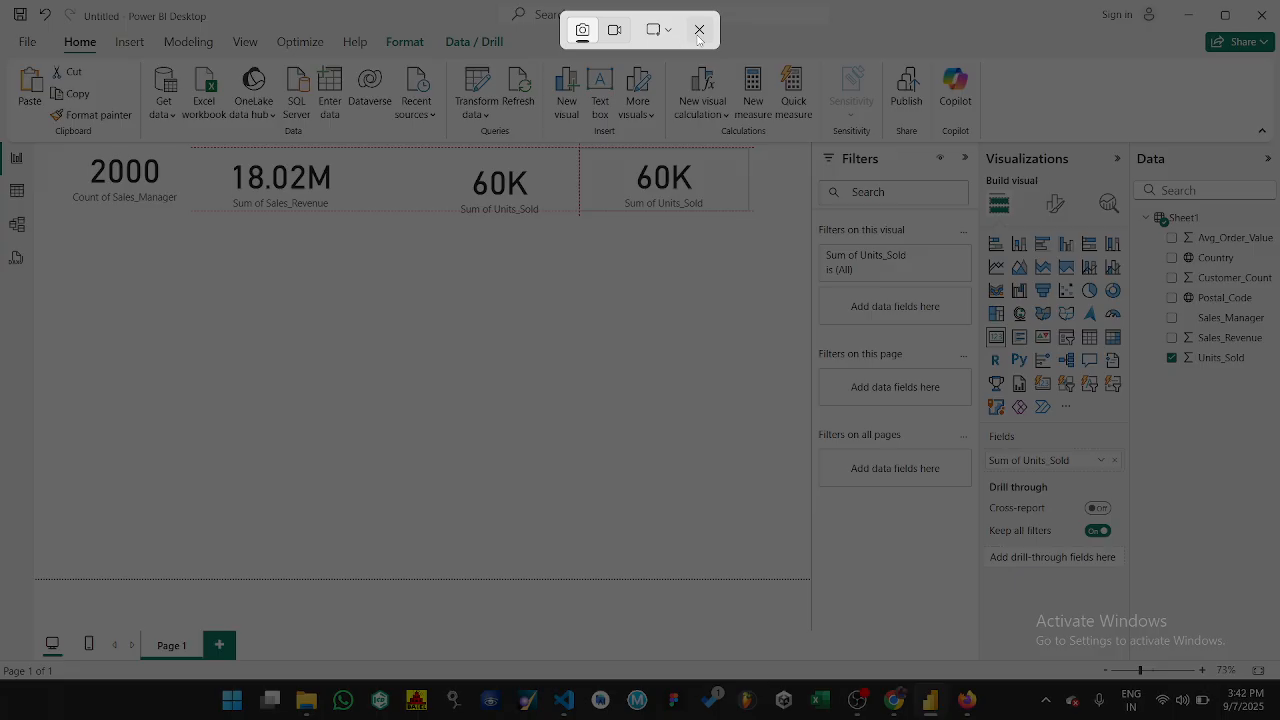
{"action": "left_click", "coordinate": [699, 30]}
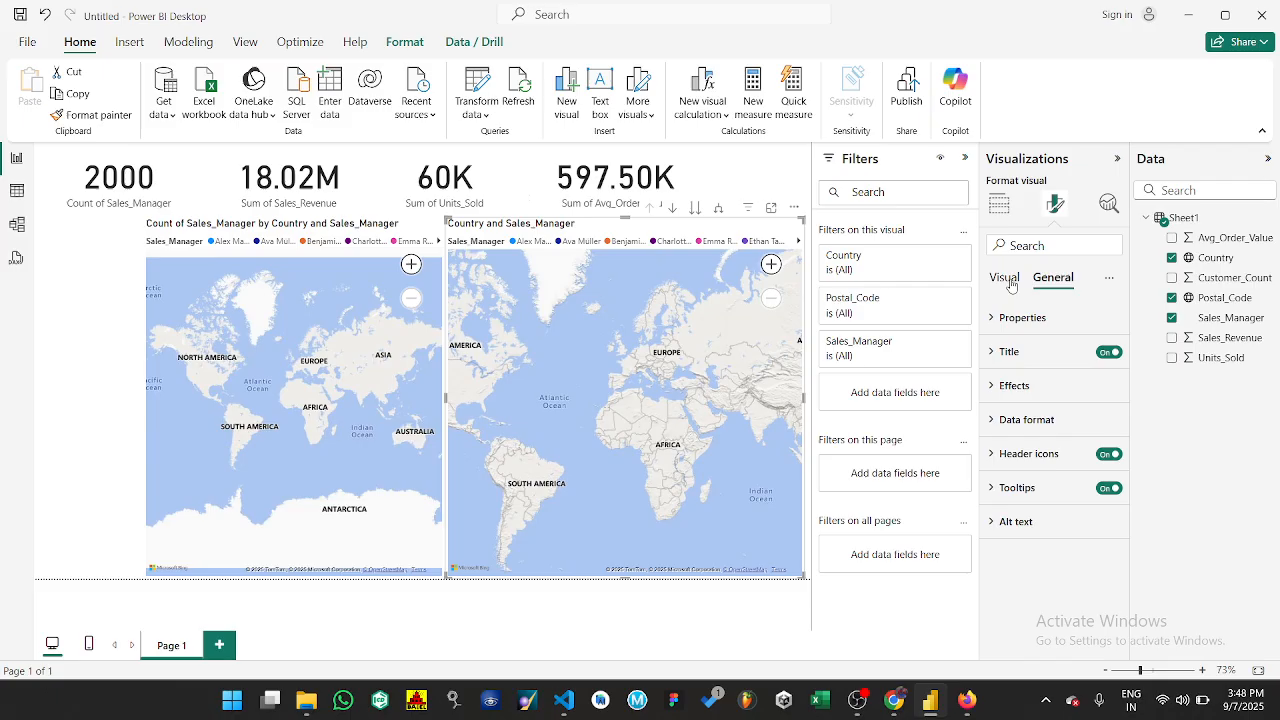
Review the second map's visual formatting options and return to its data field settings.
{"action": "left_click", "coordinate": [1006, 280]}
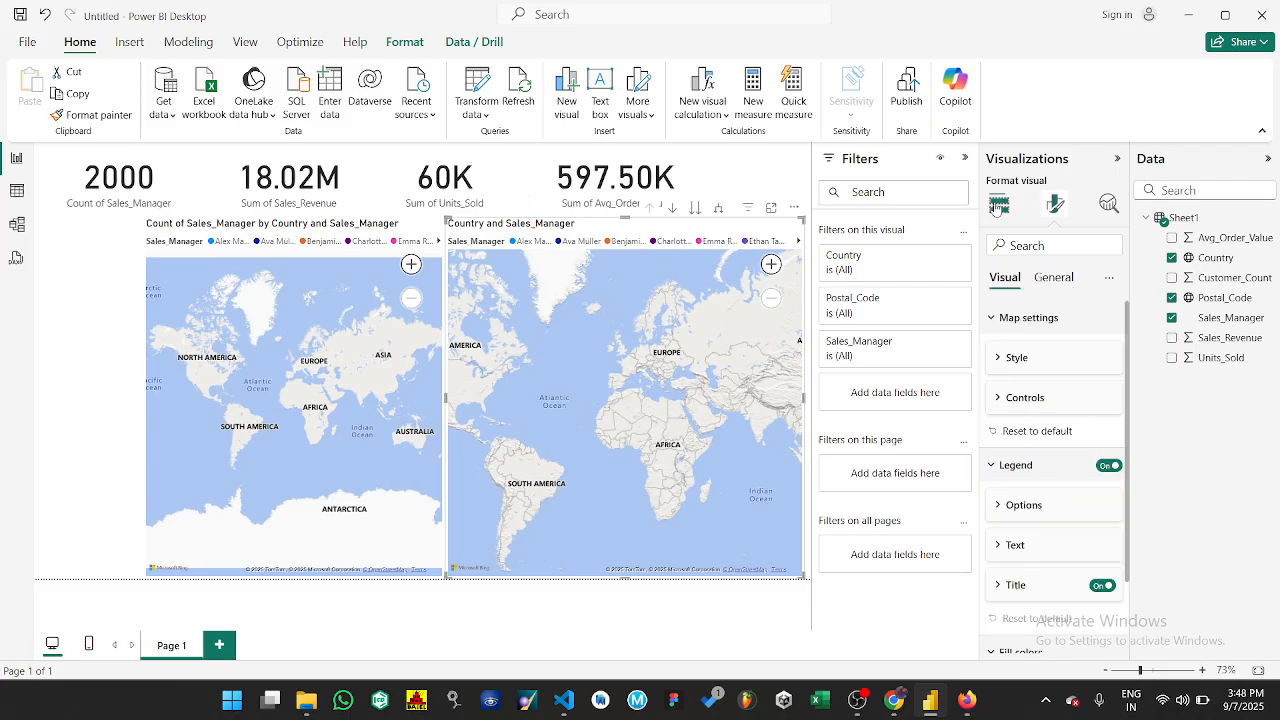
{"action": "left_click", "coordinate": [997, 205]}
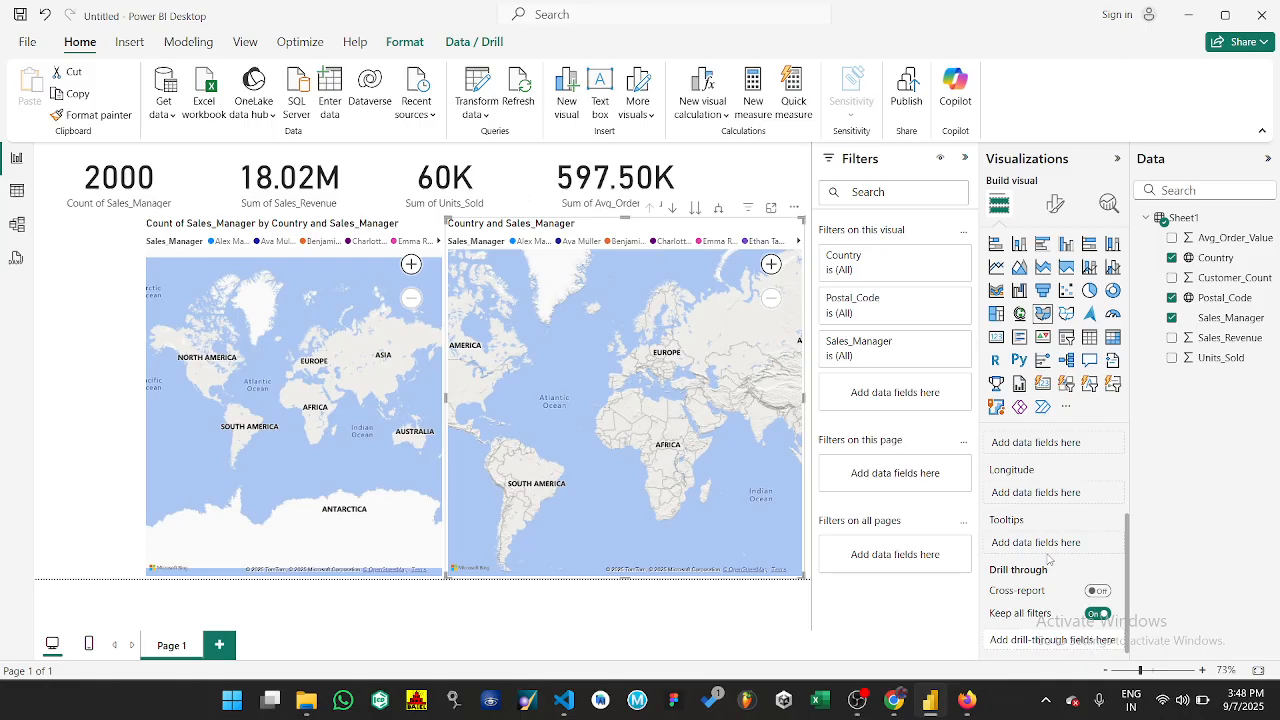
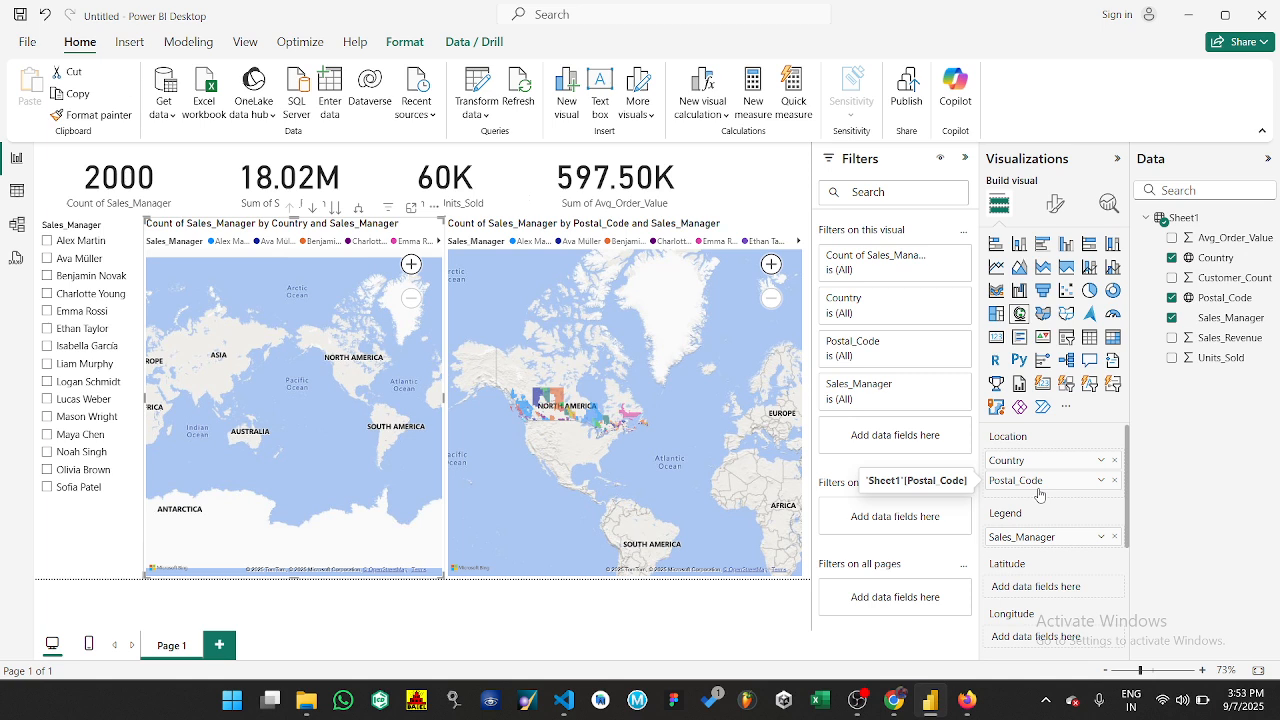
Use Avg_Order_Value as the bubble size of the Country map and open its aggregation options.
{"action": "scroll", "coordinate": [1050, 505], "scroll_direction": "down", "scroll_amount": 3}
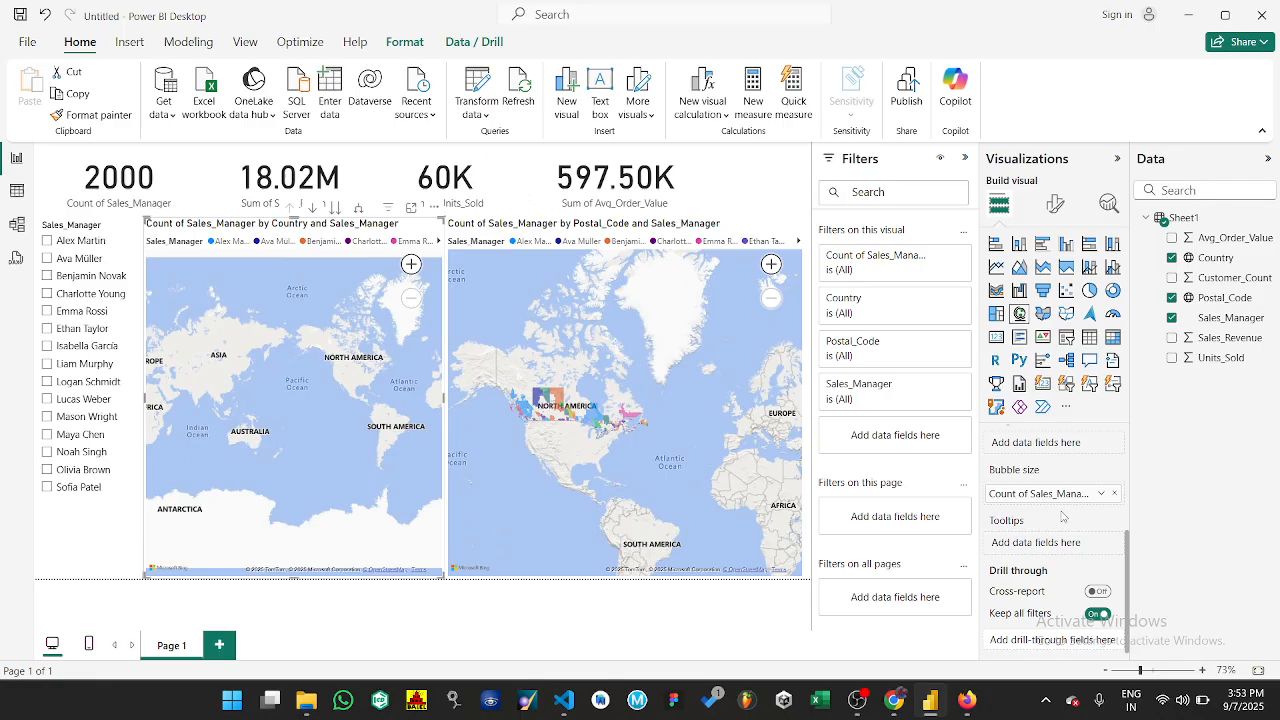
{"action": "left_click", "coordinate": [1101, 493]}
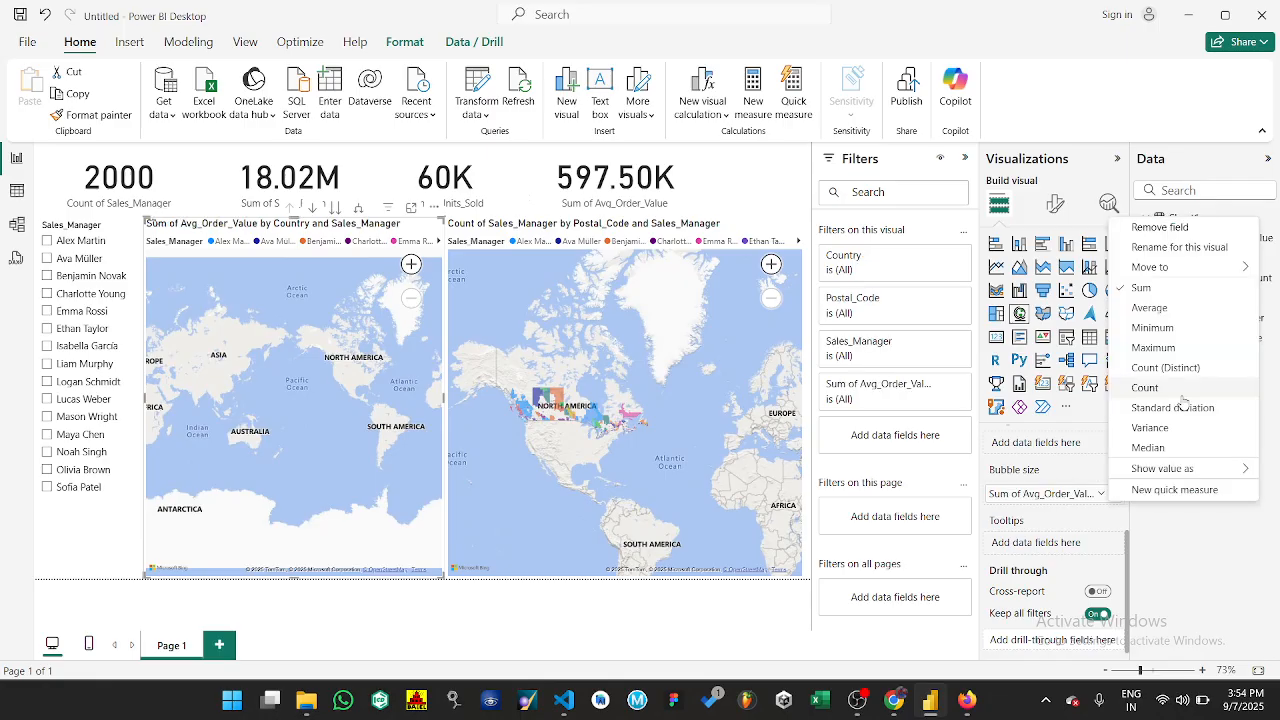